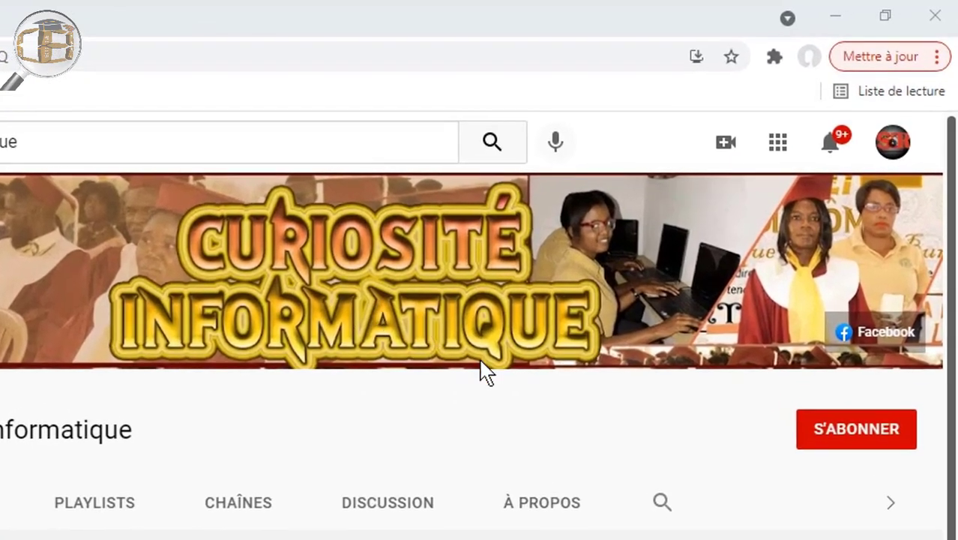
Step: Subscribe to the Curiosité Informatique YouTube channel
{"action": "left_click", "coordinate": [823, 443]}
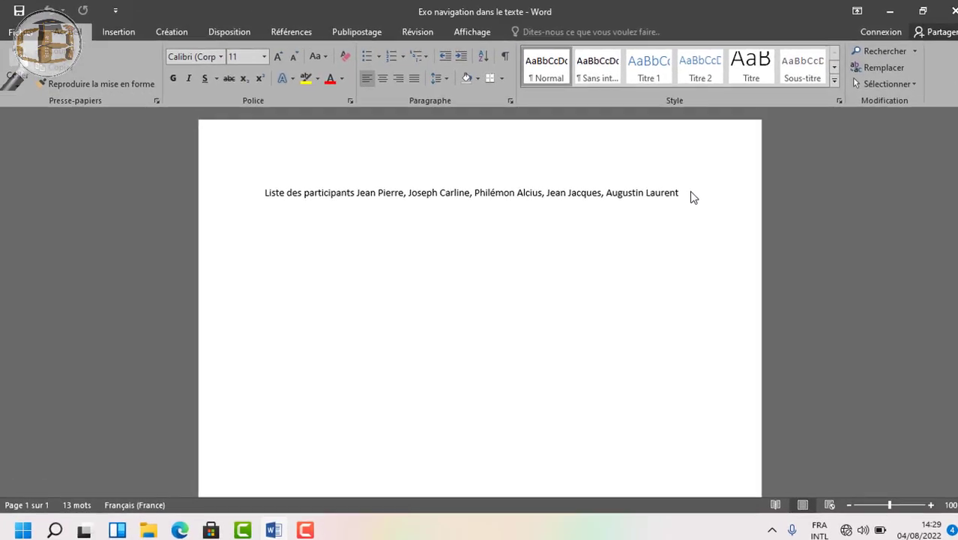
Step: Move the insertion point back 19 characters, one at a time, from the end of the participants line
{"action": "key", "text": "Left"}
{"action": "key", "text": "Left"}
{"action": "key", "text": "Left"}
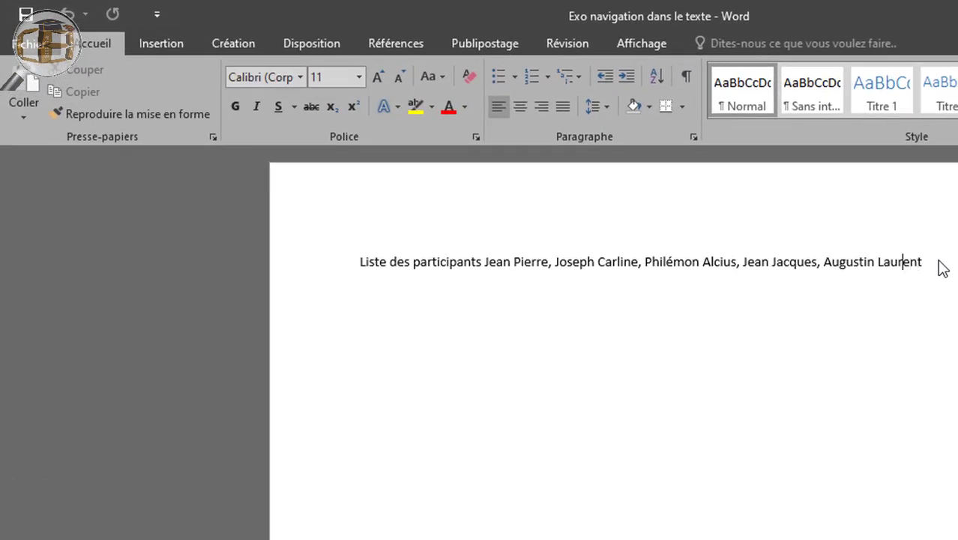
{"action": "key", "text": "Left"}
{"action": "key", "text": "Left"}
{"action": "key", "text": "Left"}
{"action": "key", "text": "Left"}
{"action": "key", "text": "Left"}
{"action": "key", "text": "Left"}
{"action": "key", "text": "Left"}
{"action": "key", "text": "Left"}
{"action": "key", "text": "Left"}
{"action": "key", "text": "Left"}
{"action": "key", "text": "Left"}
{"action": "key", "text": "Left"}
{"action": "key", "text": "Left"}
{"action": "key", "text": "Left"}
{"action": "key", "text": "Left"}
{"action": "key", "text": "Left"}
Step: Move the insertion point forward 19 characters, one at a time, to return to the end of the participants line
{"action": "key", "text": "Right"}
{"action": "key", "text": "Right"}
{"action": "key", "text": "Right"}
{"action": "key", "text": "Right"}
{"action": "key", "text": "Right"}
{"action": "key", "text": "Right"}
{"action": "key", "text": "Right"}
{"action": "key", "text": "Right"}
{"action": "key", "text": "Right"}
{"action": "key", "text": "Right"}
{"action": "key", "text": "Right"}
{"action": "key", "text": "Right"}
{"action": "key", "text": "Right"}
{"action": "key", "text": "Right"}
{"action": "key", "text": "Right"}
{"action": "key", "text": "Right"}
{"action": "key", "text": "Right"}
{"action": "key", "text": "Right"}
{"action": "key", "text": "Right"}
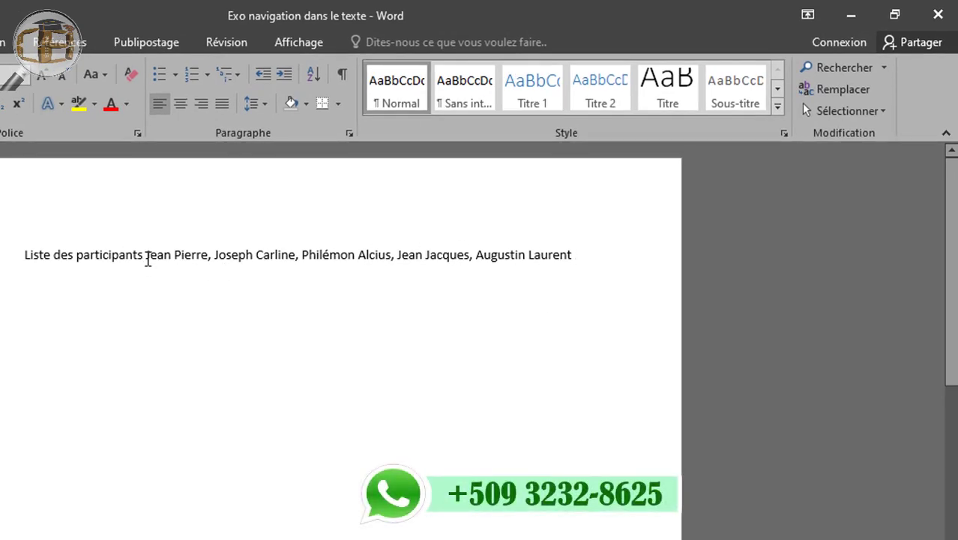
Step: Break the text after "Liste des participants" and after each comma to put every participant's name on its own line
{"action": "left_click", "coordinate": [144, 255]}
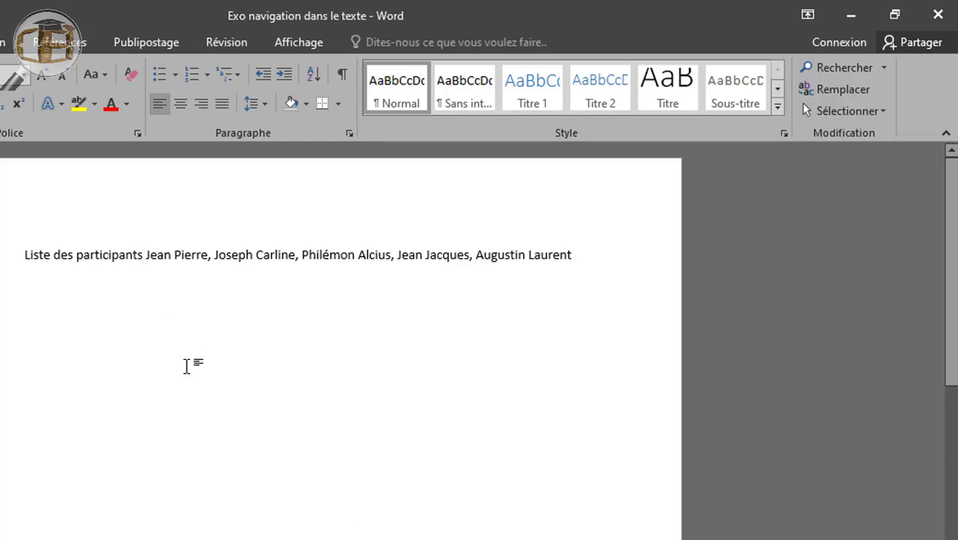
{"action": "key", "text": "Return"}
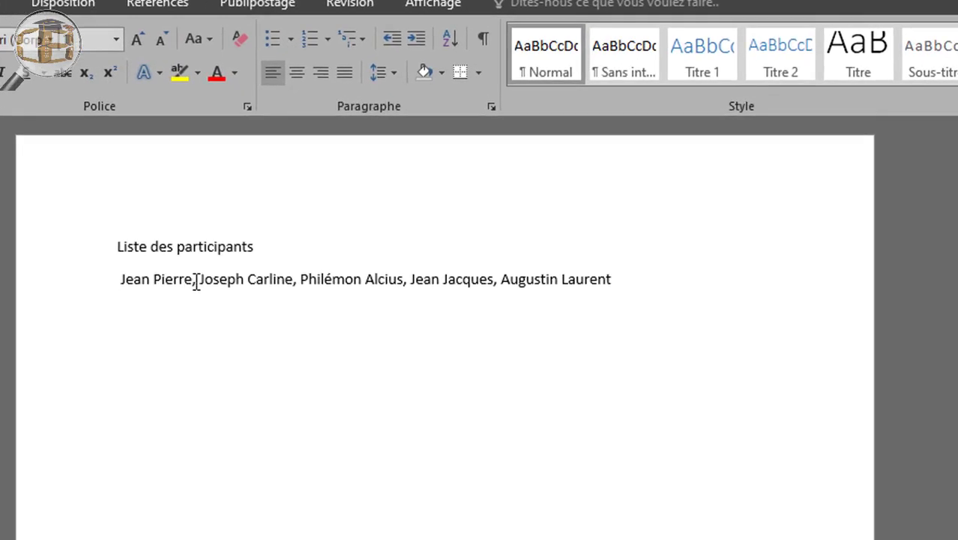
{"action": "left_click", "coordinate": [195, 283]}
{"action": "key", "text": "Return"}
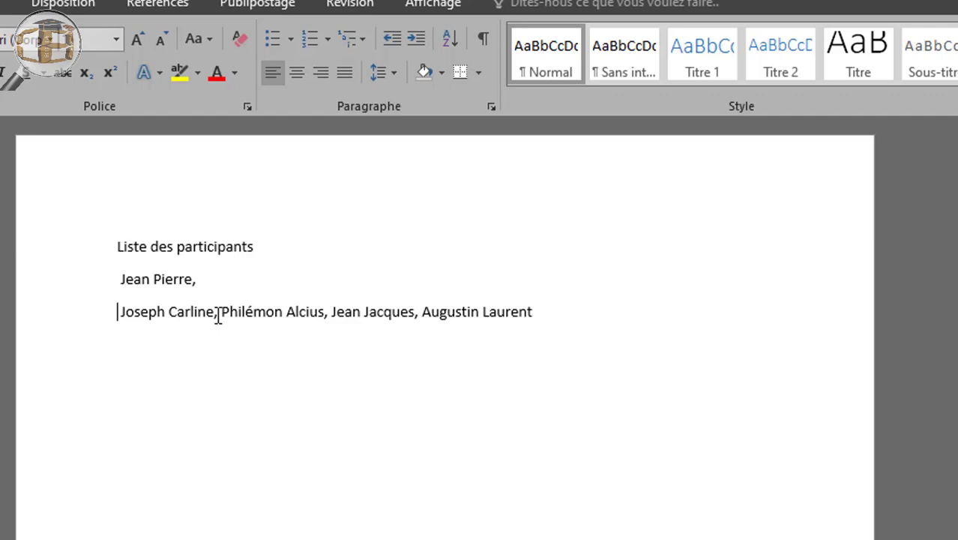
{"action": "left_click", "coordinate": [218, 314]}
{"action": "key", "text": "Return"}
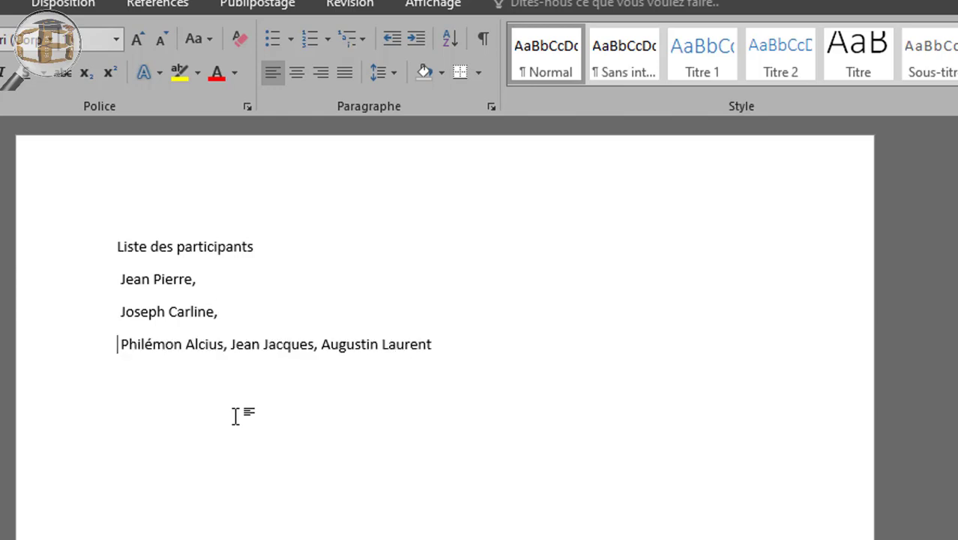
{"action": "left_click", "coordinate": [228, 350]}
{"action": "key", "text": "Return"}
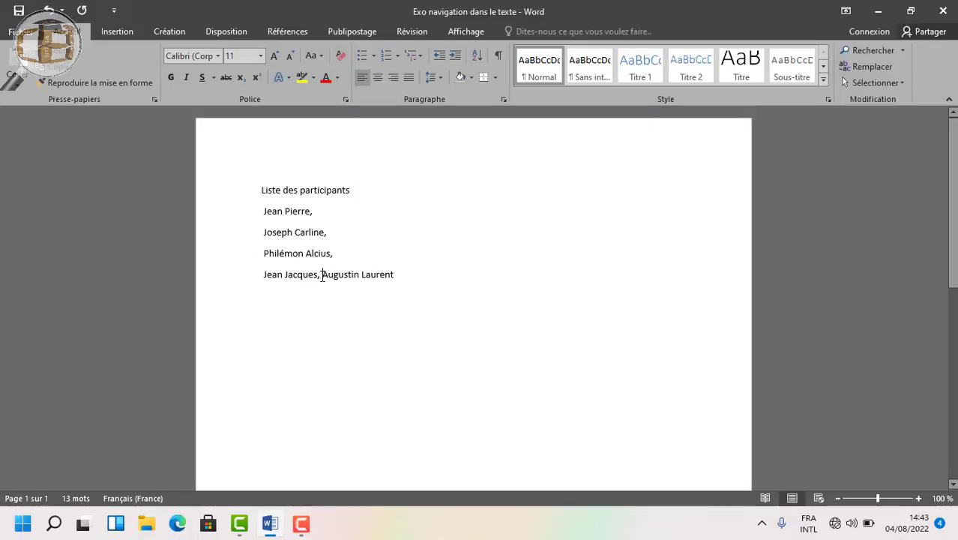
{"action": "left_click", "coordinate": [322, 274]}
{"action": "key", "text": "Return"}
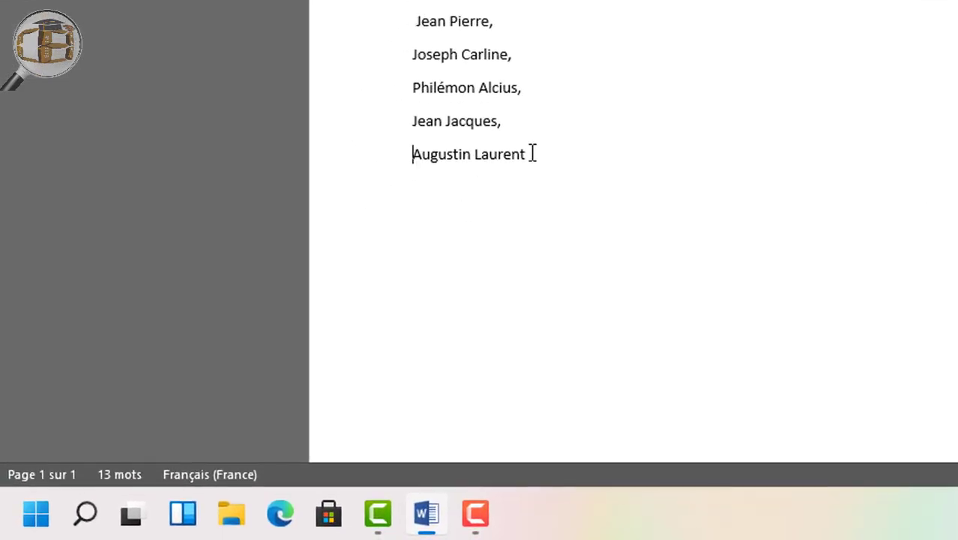
Step: Delete nine characters backward, one at a time, from the end of the last participant's name
{"action": "left_click", "coordinate": [533, 153]}
{"action": "key", "text": "BackSpace"}
{"action": "key", "text": "BackSpace"}
{"action": "key", "text": "BackSpace"}
{"action": "key", "text": "BackSpace"}
{"action": "key", "text": "BackSpace"}
{"action": "key", "text": "BackSpace"}
{"action": "key", "text": "BackSpace"}
{"action": "key", "text": "BackSpace"}
{"action": "key", "text": "BackSpace"}
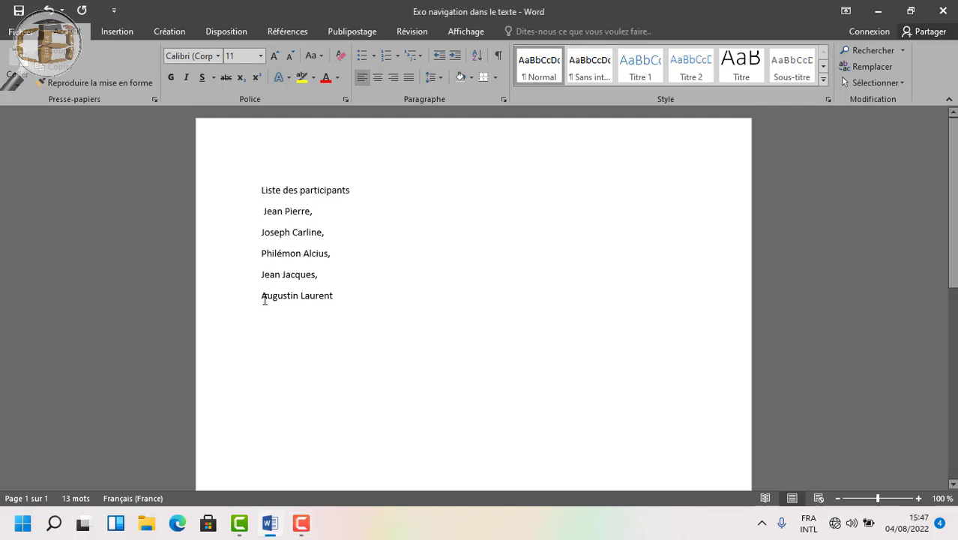
Step: Join the first three participants' names back onto the "Liste des participants" line by removing the line breaks before them
{"action": "left_click", "coordinate": [262, 216]}
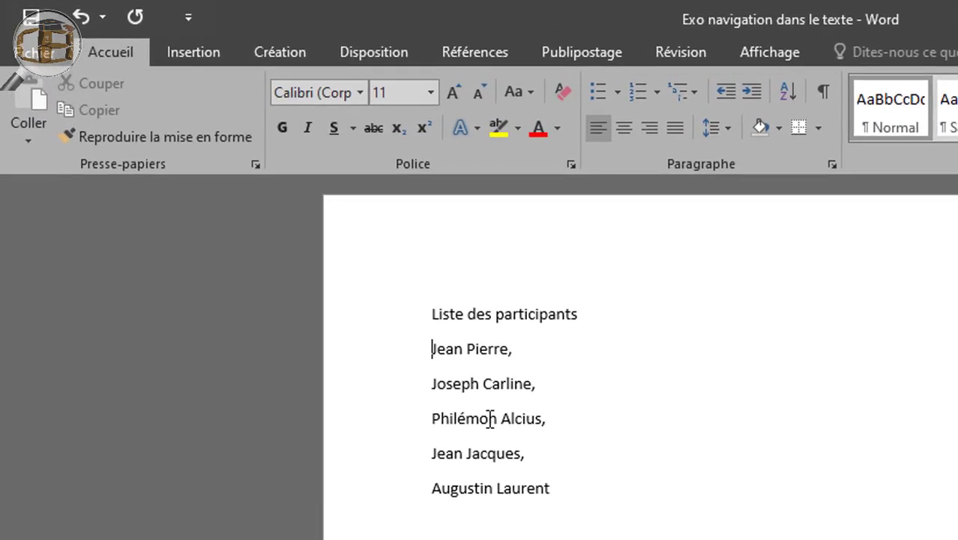
{"action": "key", "text": "BackSpace"}
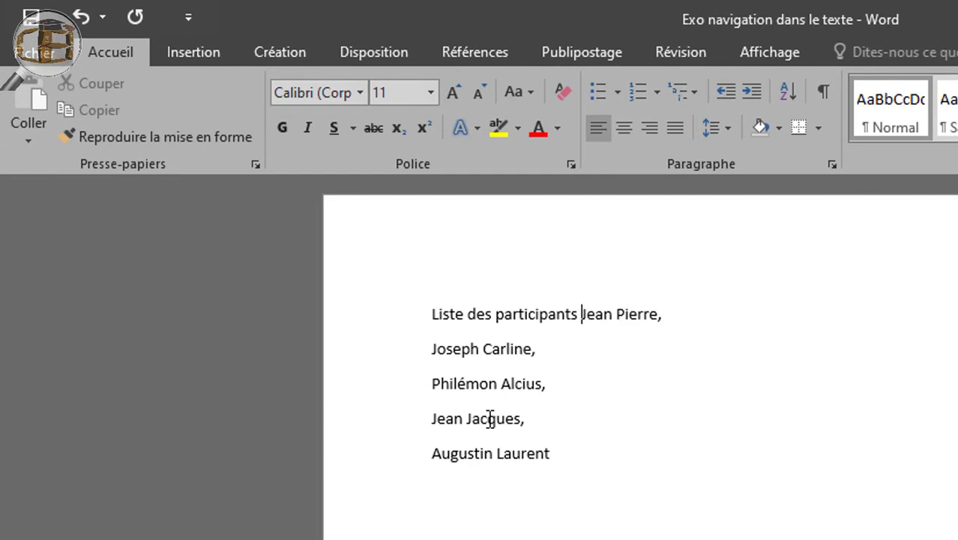
{"action": "left_click", "coordinate": [431, 352]}
{"action": "key", "text": "BackSpace"}
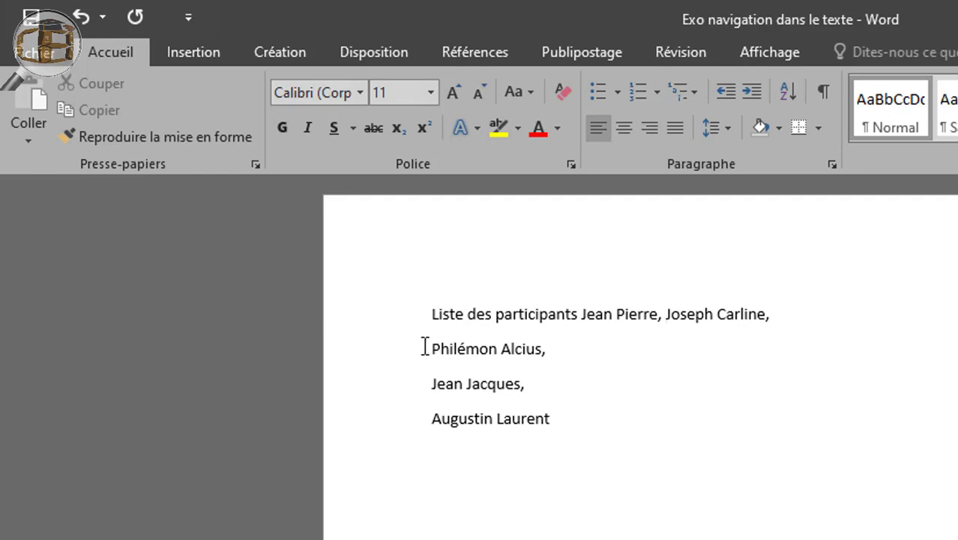
{"action": "left_click", "coordinate": [434, 347]}
{"action": "key", "text": "BackSpace"}
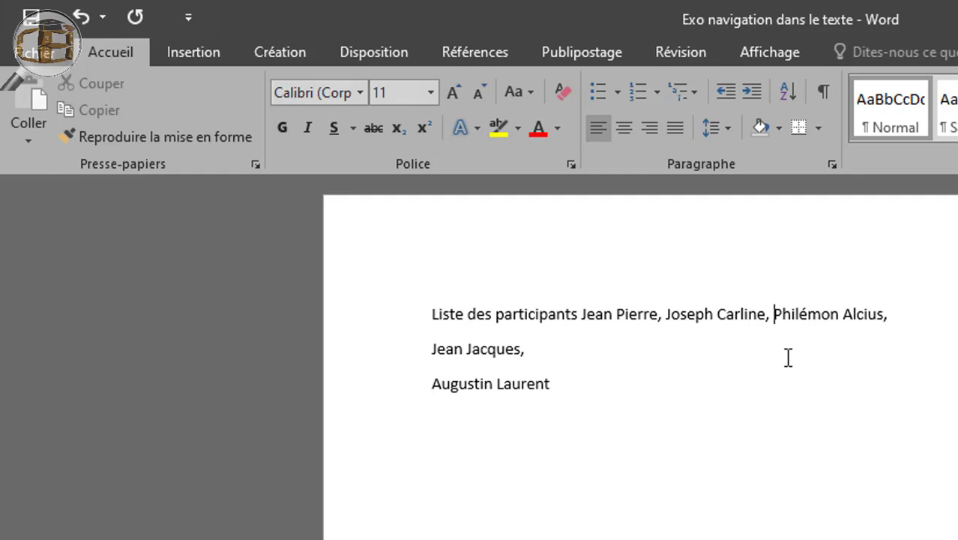
Step: Insert paragraph breaks before the third, second and first participants' names to separate them again from the heading line
{"action": "key", "text": "Return"}
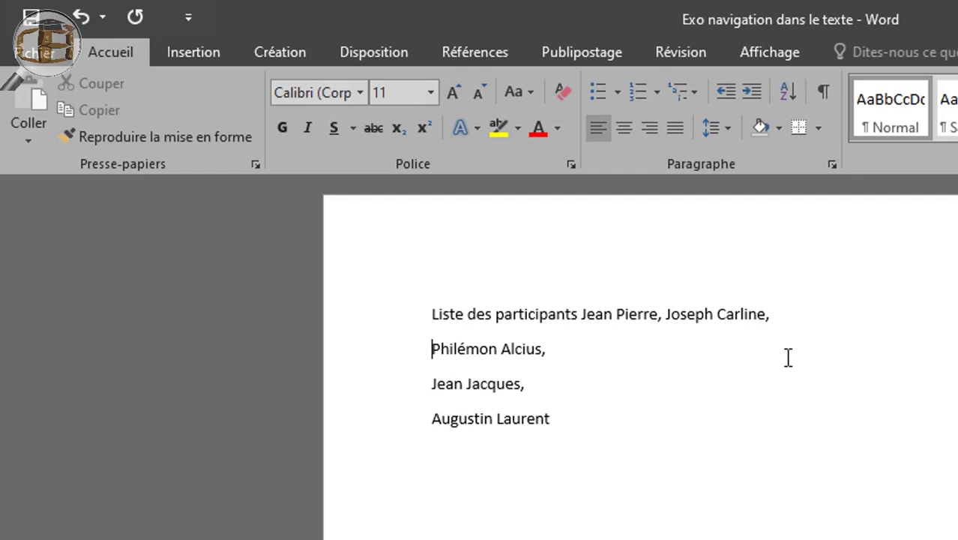
{"action": "left_click", "coordinate": [665, 313]}
{"action": "key", "text": "Return"}
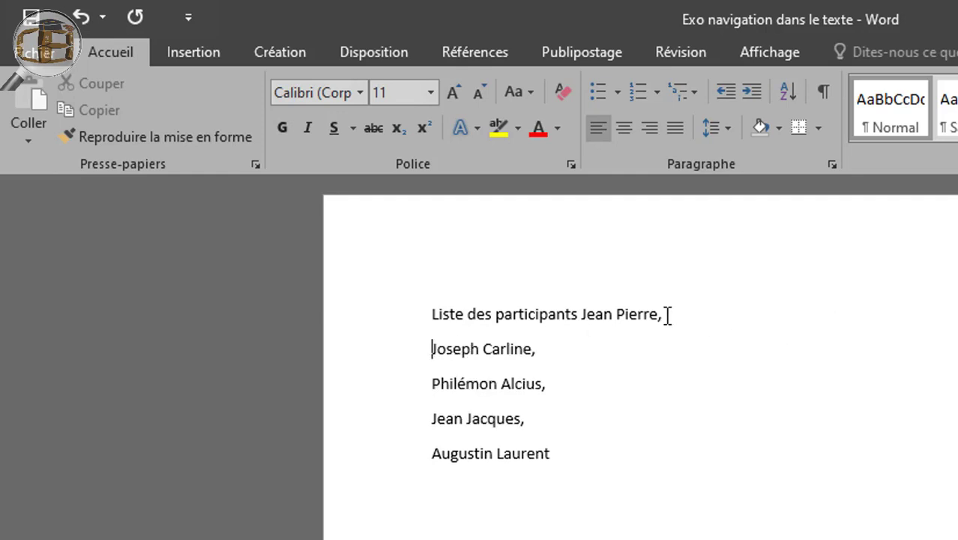
{"action": "left_click", "coordinate": [580, 319]}
{"action": "key", "text": "Return"}
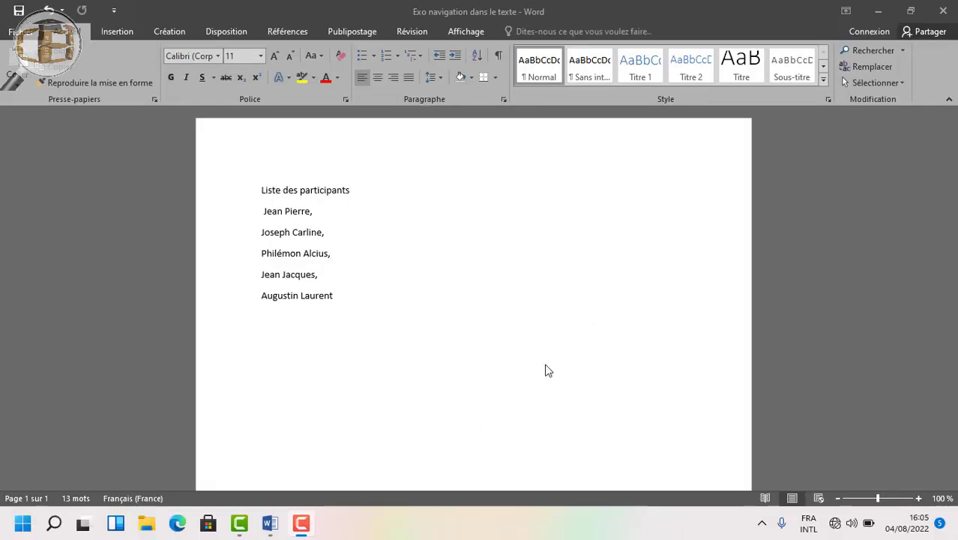